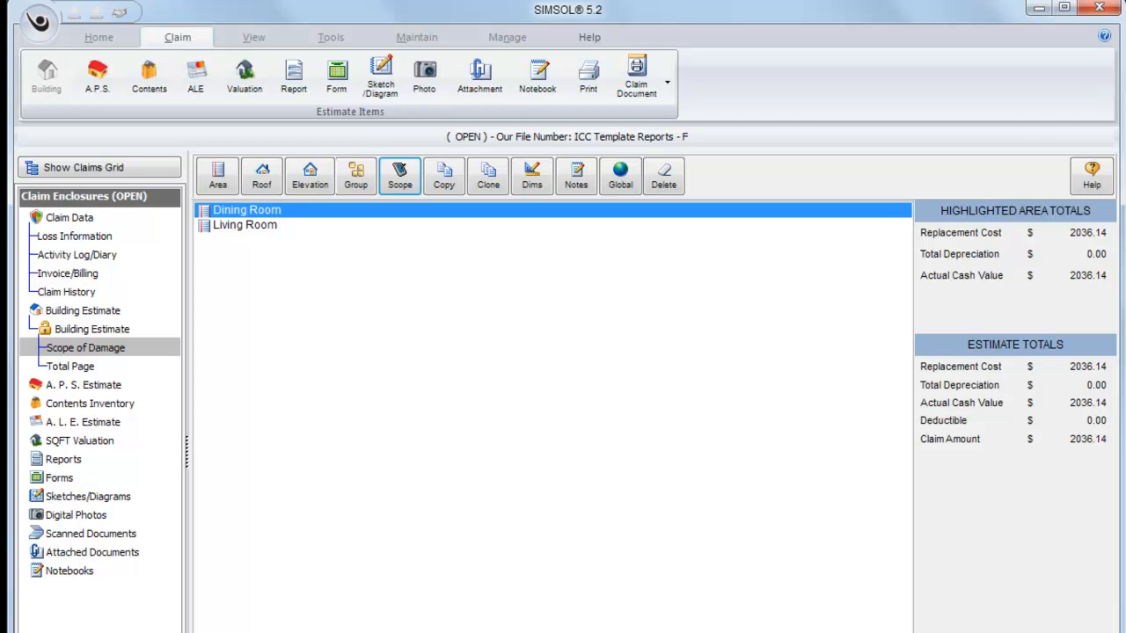
Open the Dining Room's scope sheet and show its repair items as a list.
left_click(241, 223)
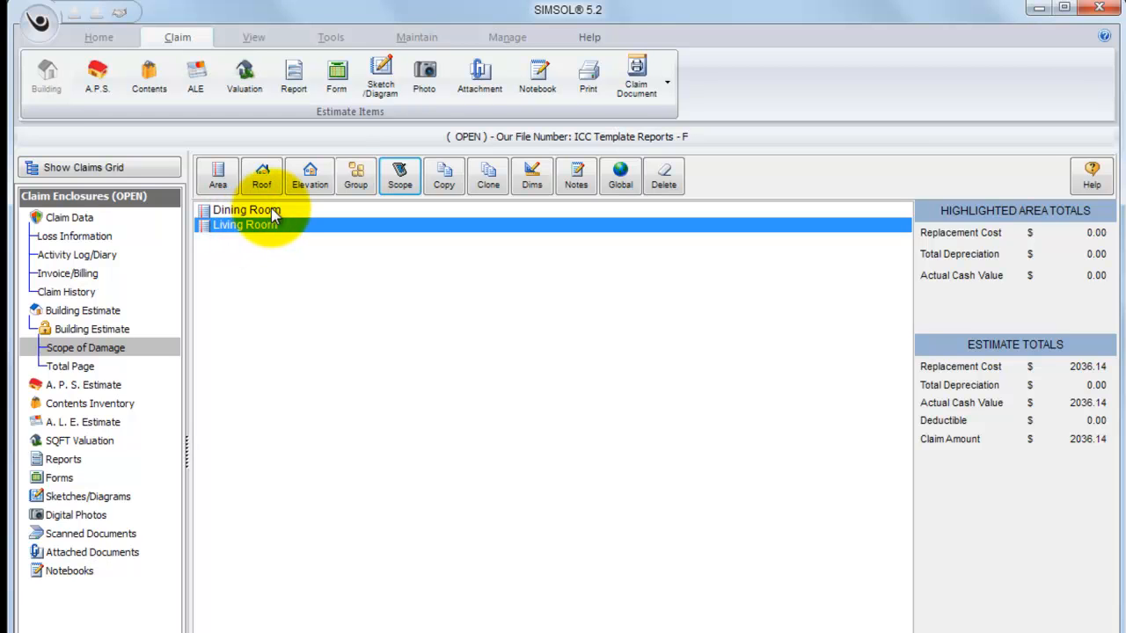
left_click(270, 208)
double_click(270, 208)
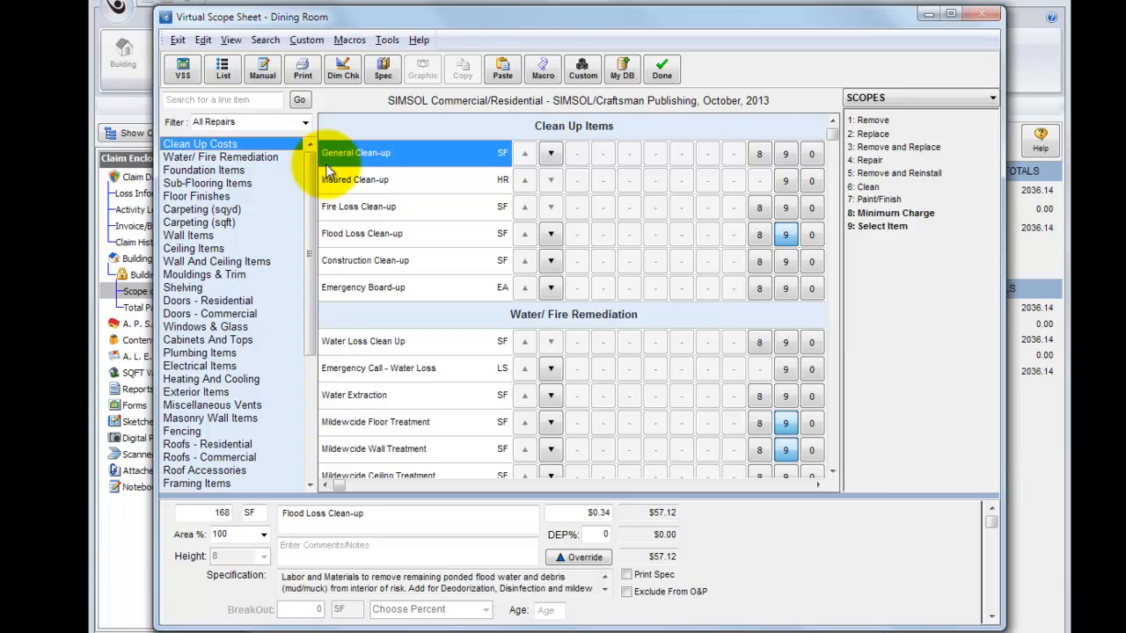
left_click(224, 70)
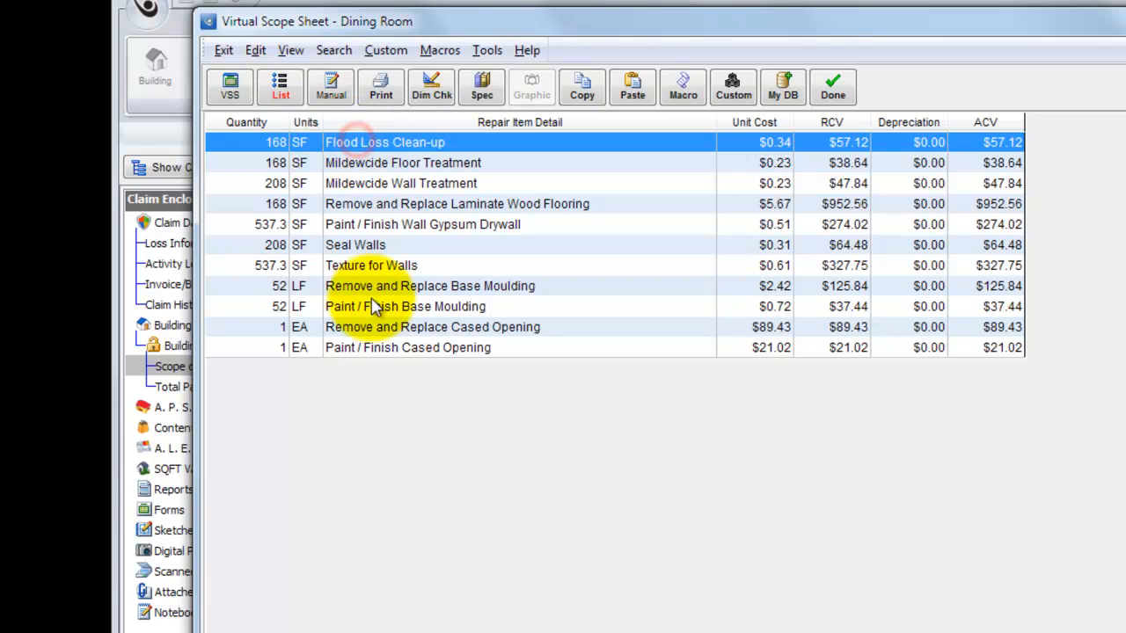
left_click(367, 332, "shift")
left_click(255, 50)
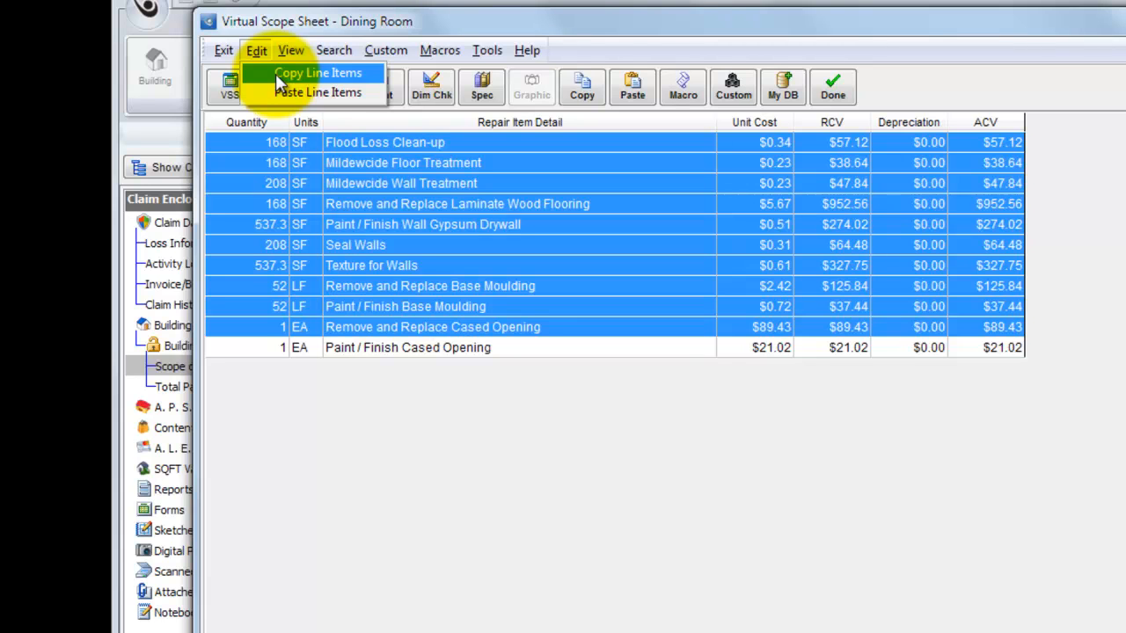
left_click(427, 367)
left_click(466, 347)
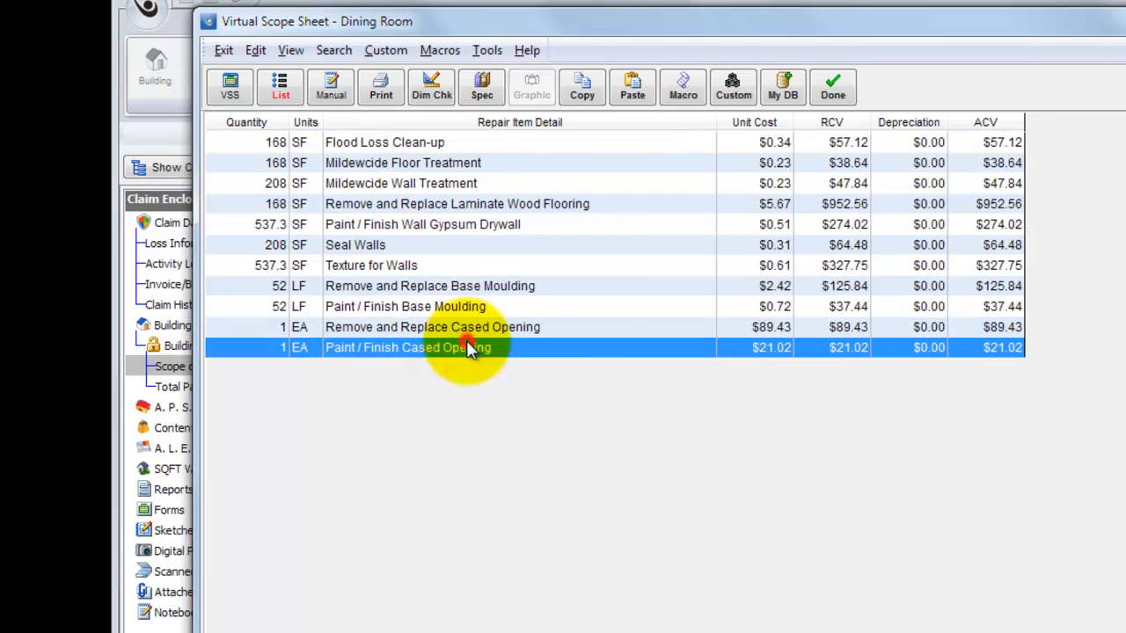
Record the line items from Flood Loss Clean-up through Paint / Finish Base Moulding as a macro named "water loss - laminate flooring".
left_click(510, 143)
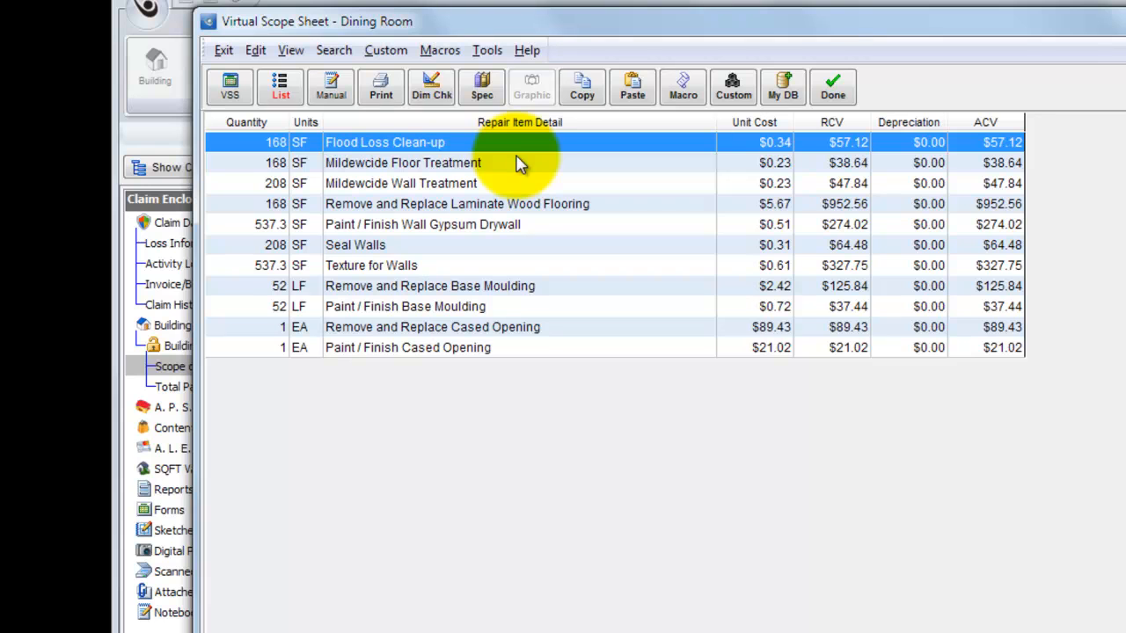
left_click(491, 144)
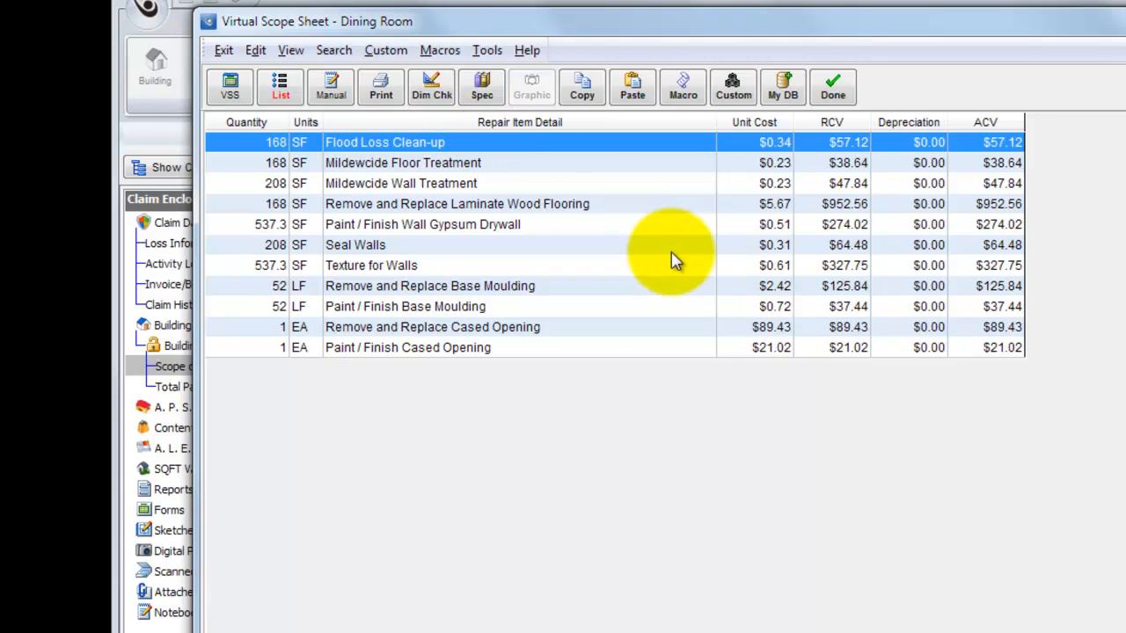
left_click(512, 309, "shift")
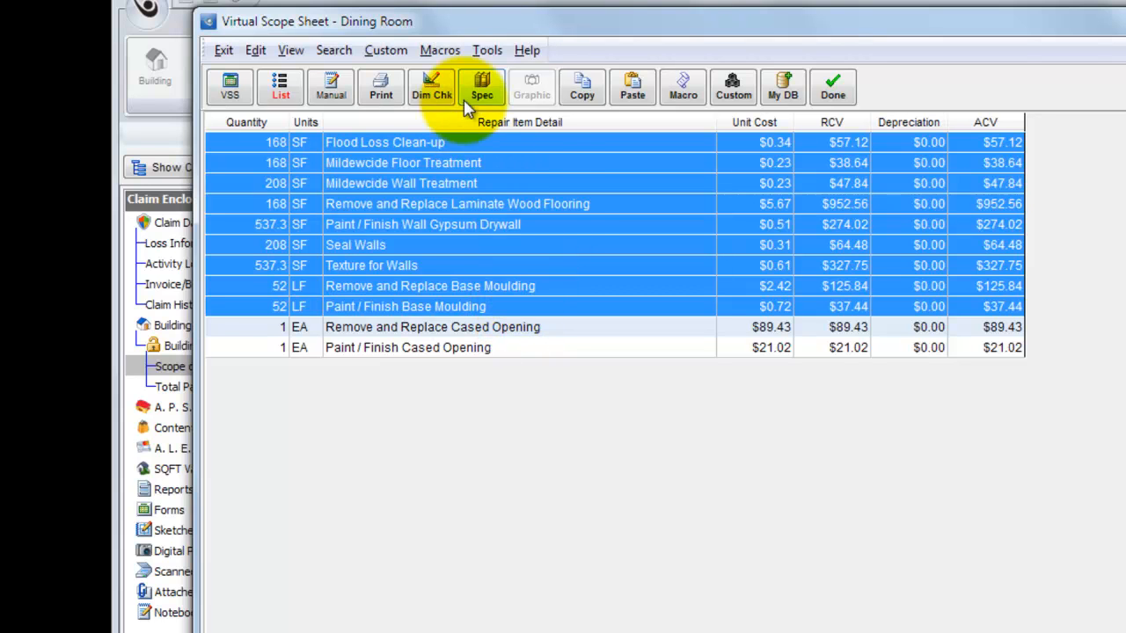
left_click(442, 51)
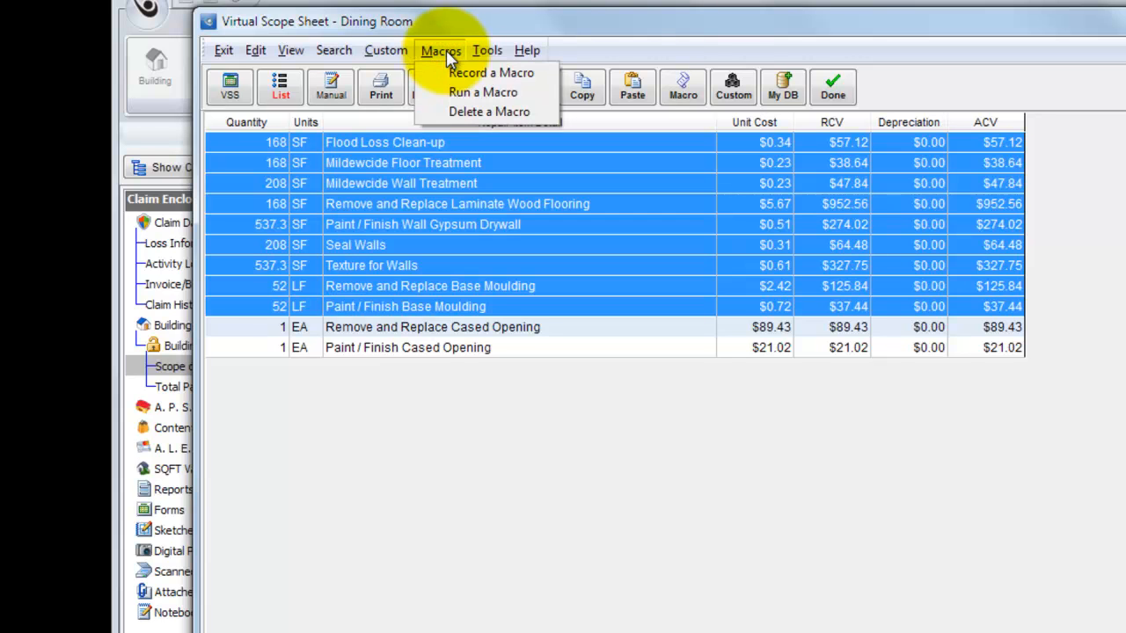
left_click(440, 73)
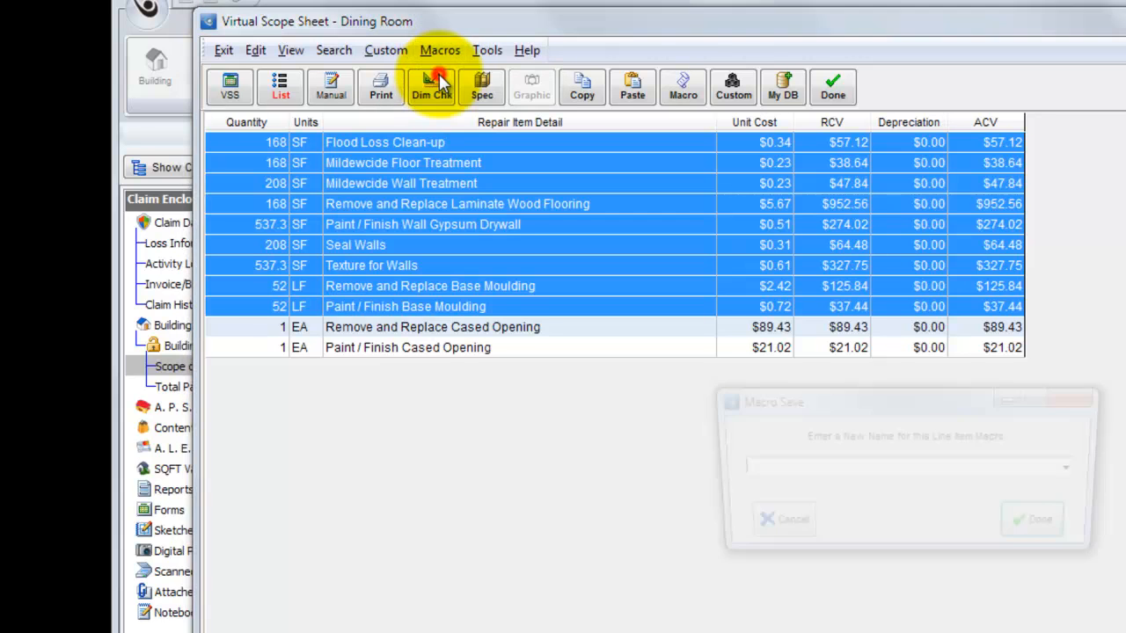
type("wa")
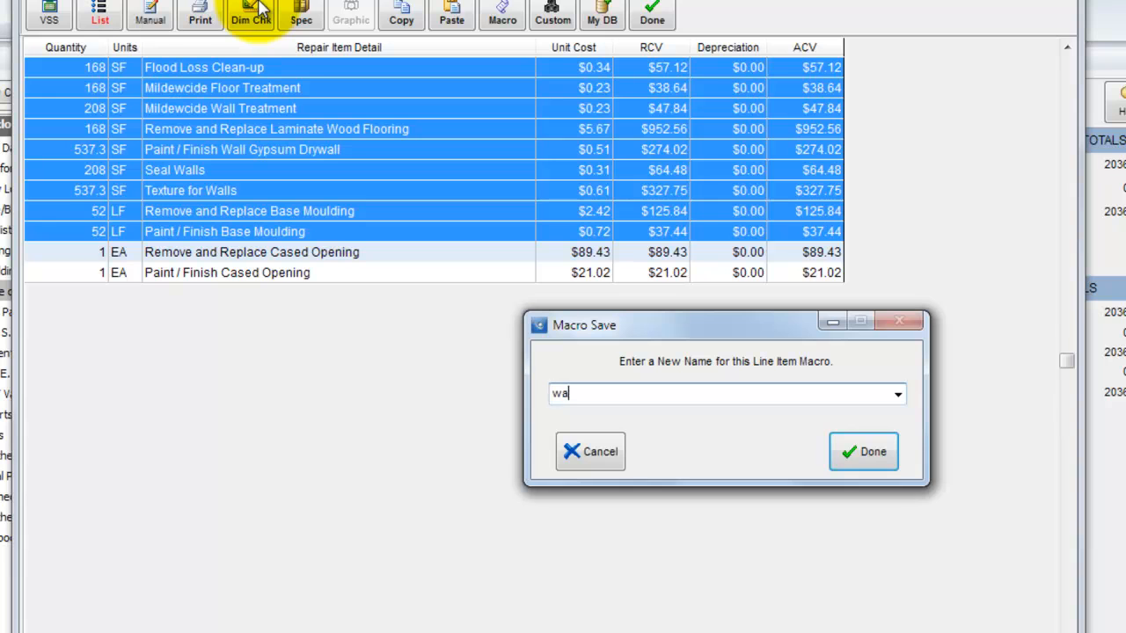
type("ter loss - laminate flooring")
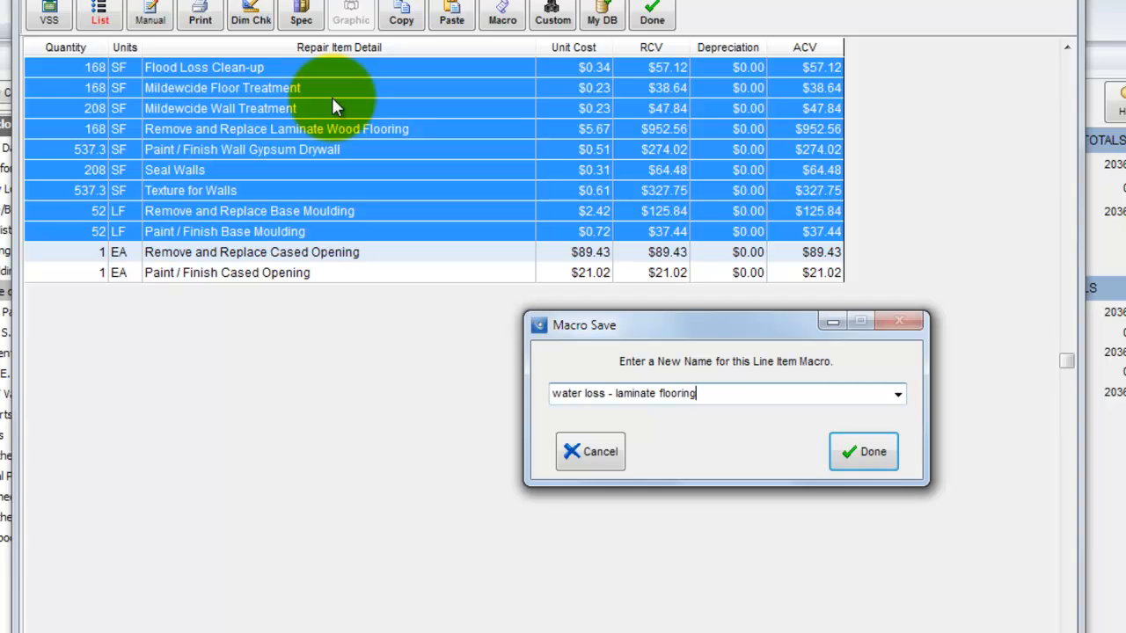
left_click(862, 453)
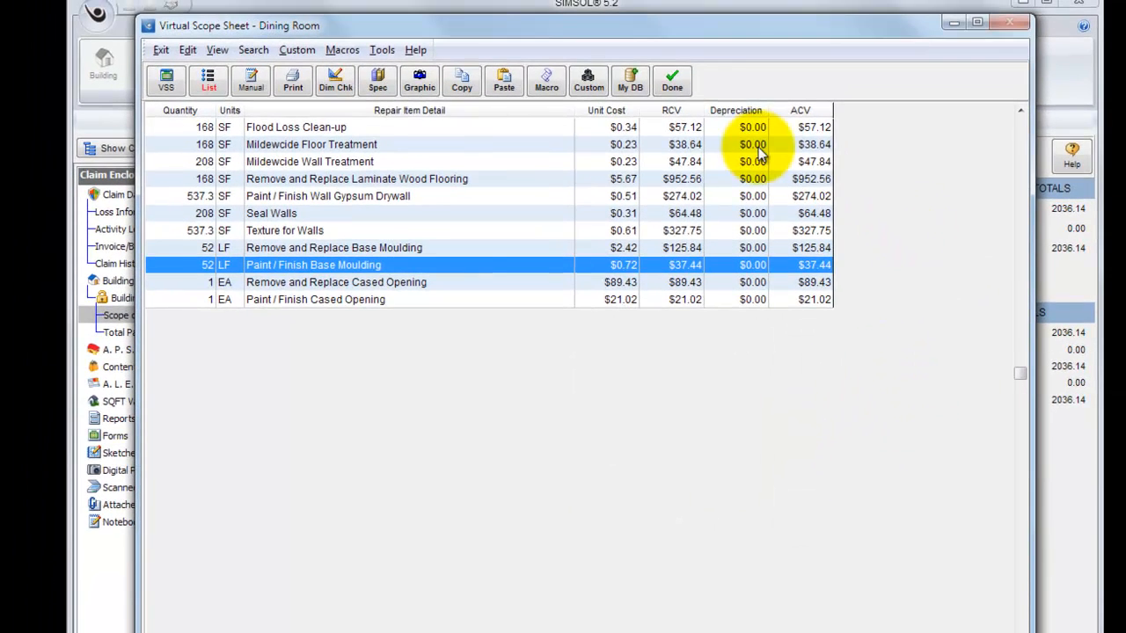
Close the Dining Room scope sheet and open the Living Room's scope sheet in list view.
left_click(672, 85)
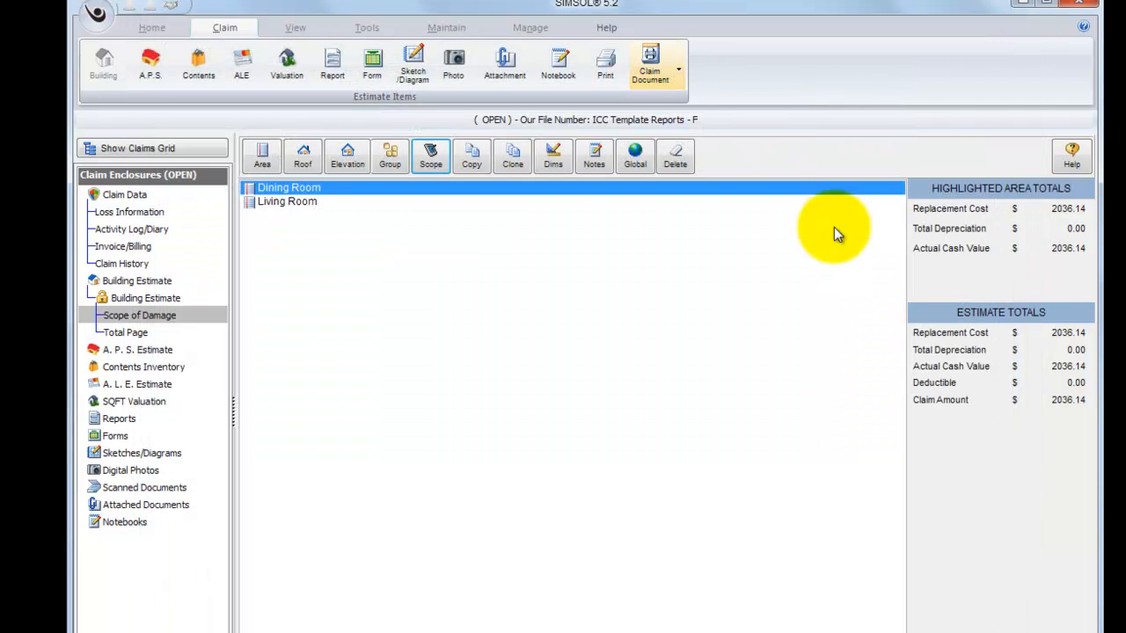
left_click(315, 201)
double_click(348, 201)
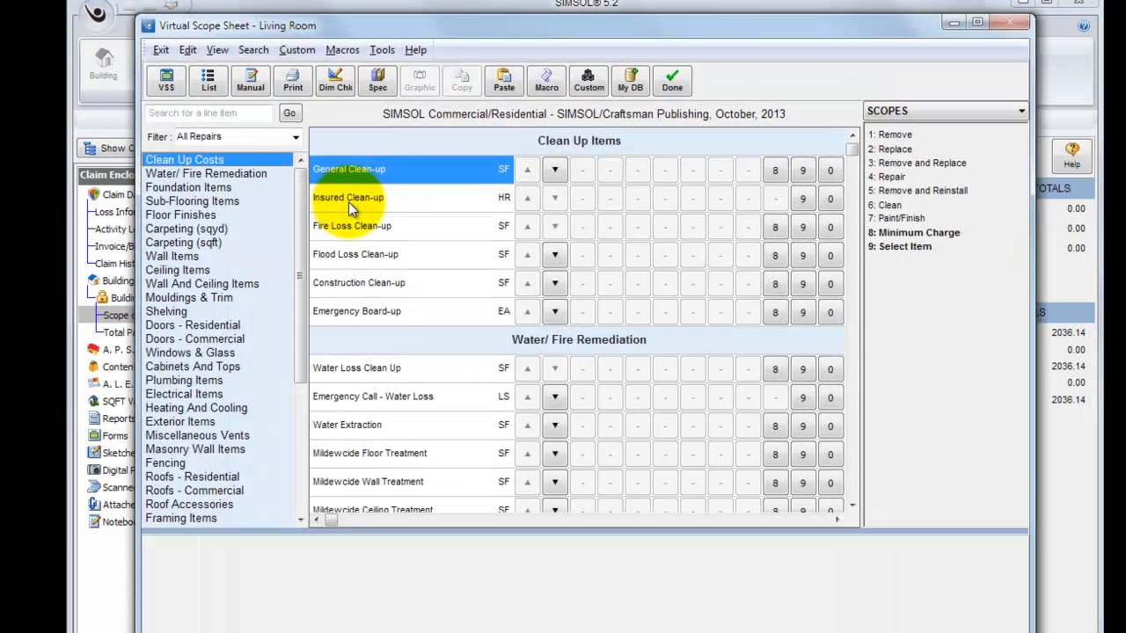
left_click(207, 81)
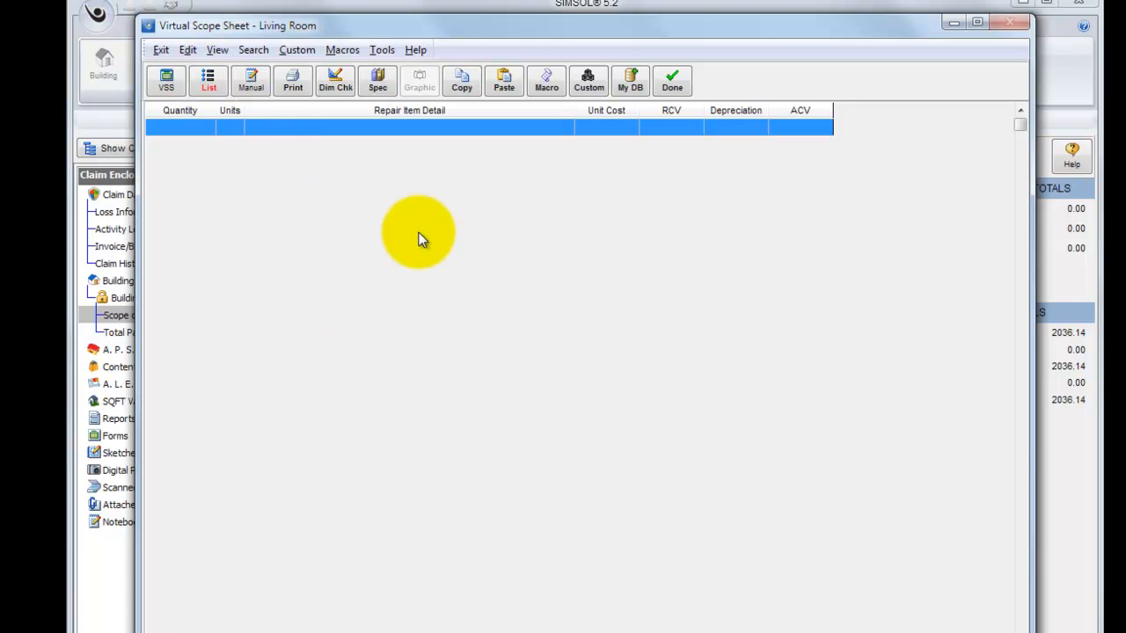
Run the "water loss - laminate flooring" macro on the Living Room.
left_click(341, 50)
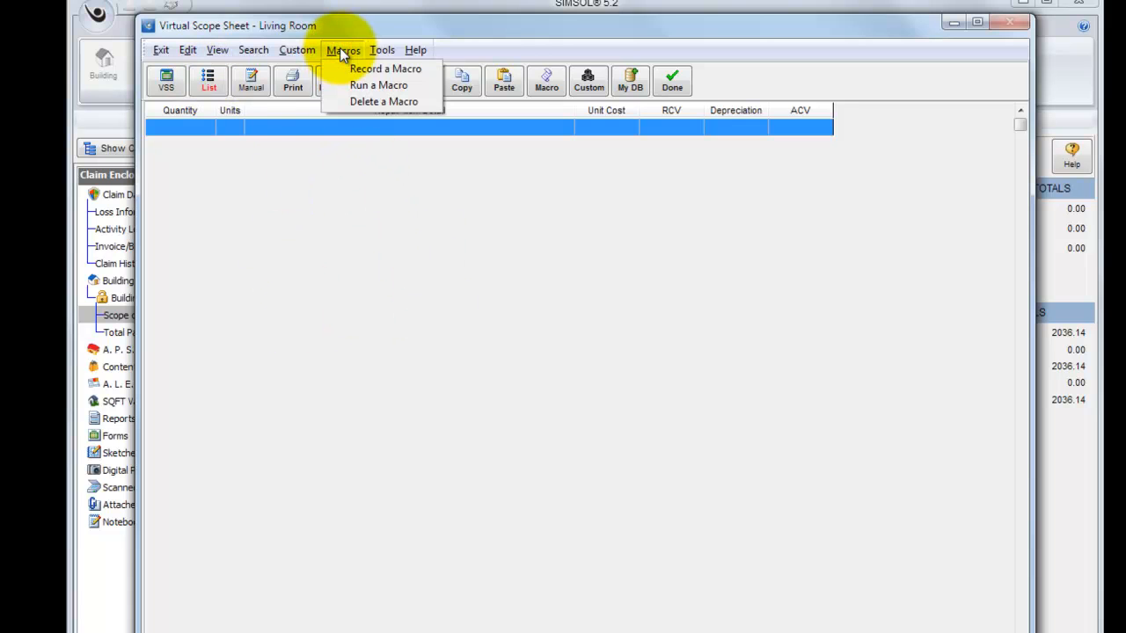
left_click(366, 86)
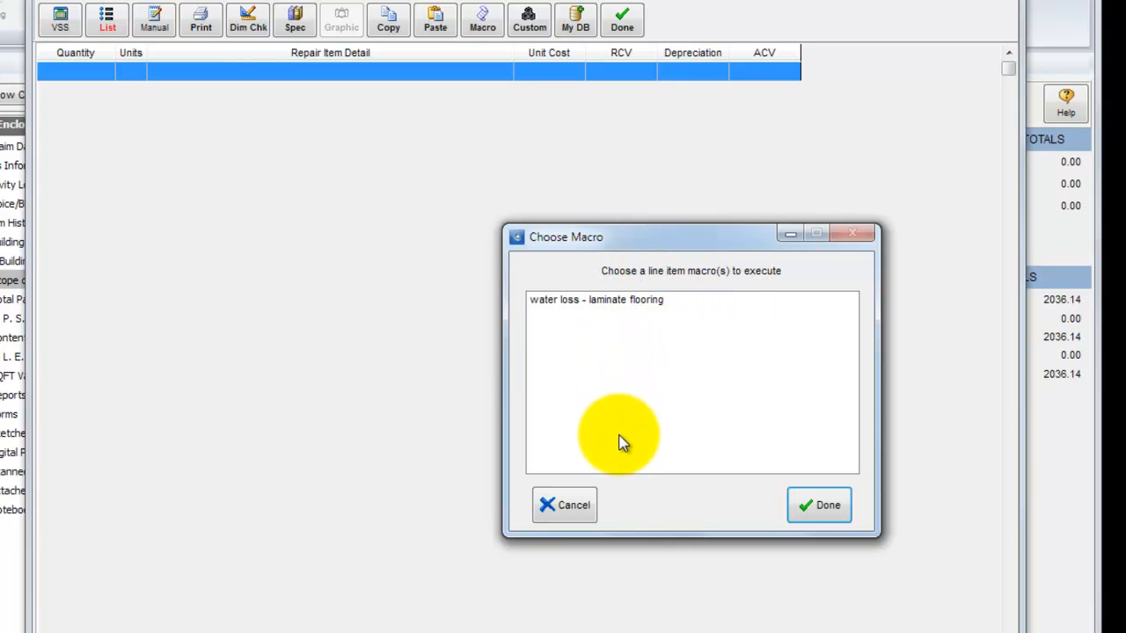
left_click(624, 303)
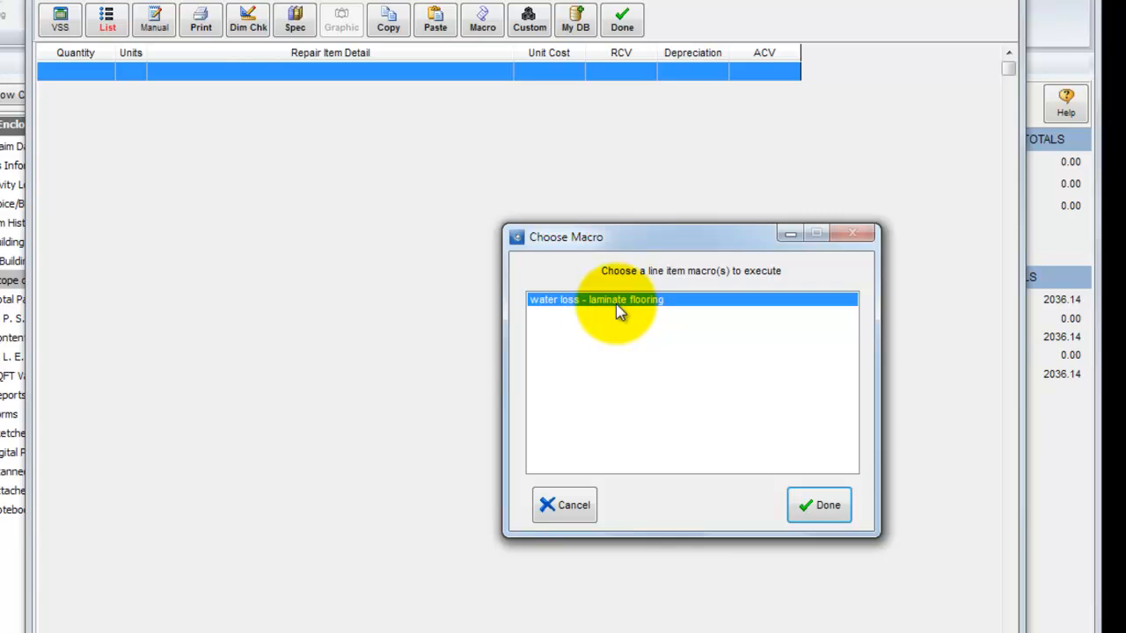
left_click(813, 509)
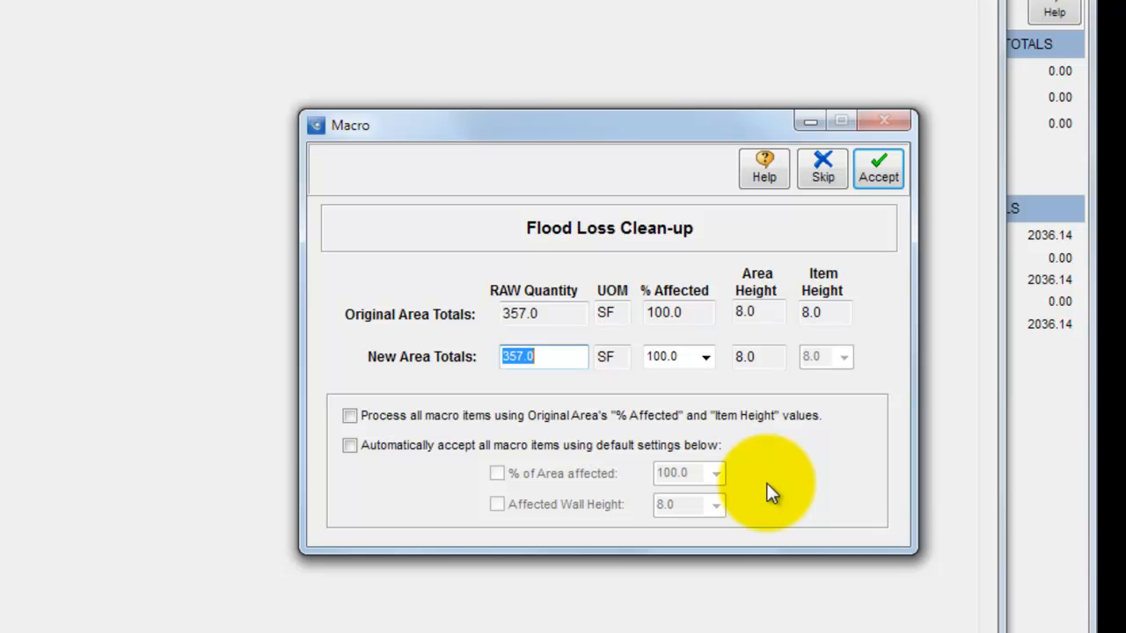
Try automatic acceptance of all macro items with 100.0 % of area affected and an affected wall height of 8.0.
left_click(350, 415)
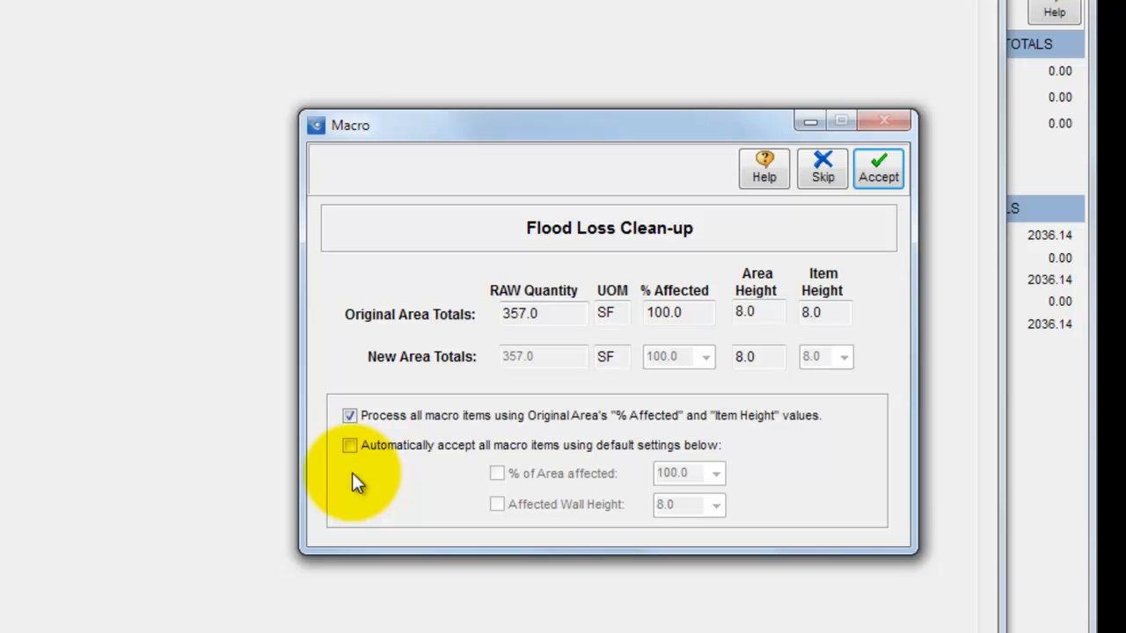
left_click(350, 445)
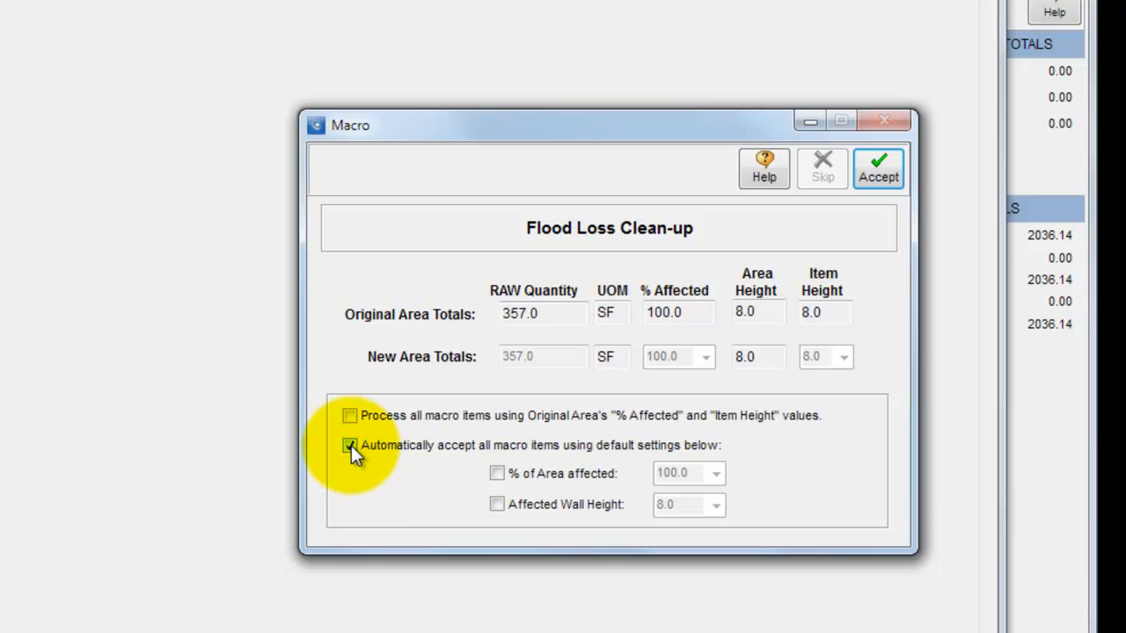
left_click(497, 474)
left_click(715, 476)
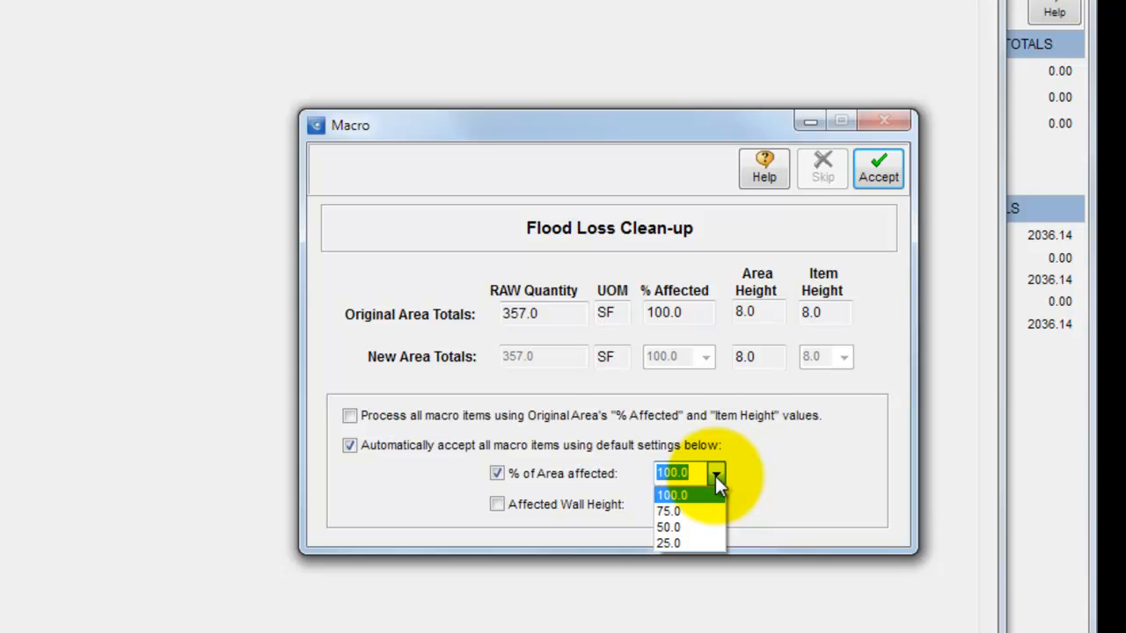
left_click(493, 503)
left_click(495, 508)
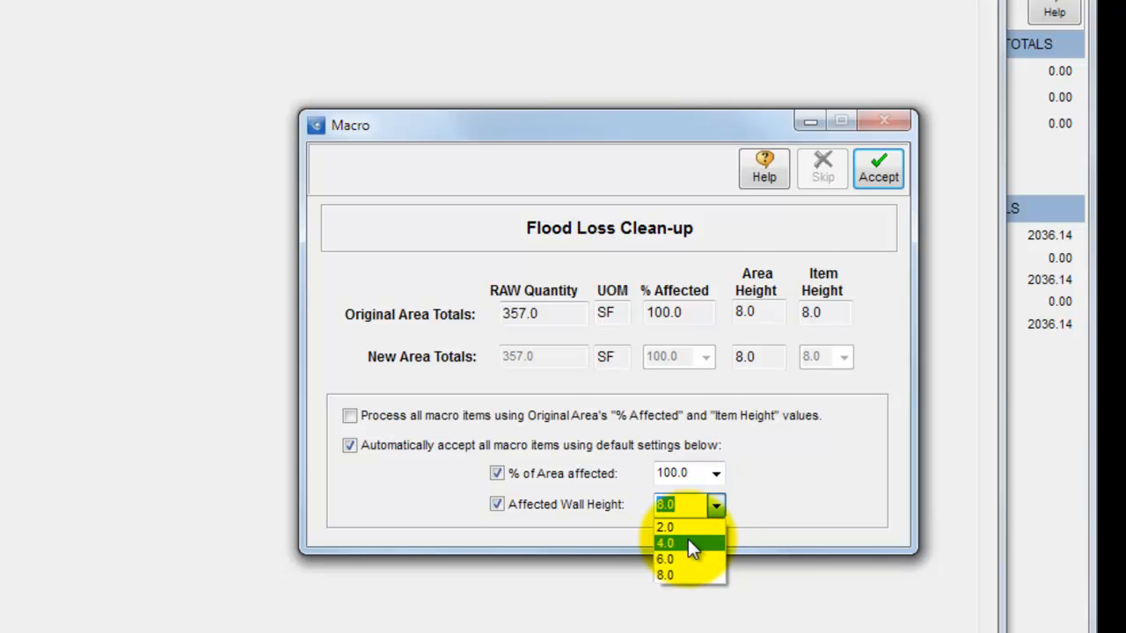
left_click(783, 506)
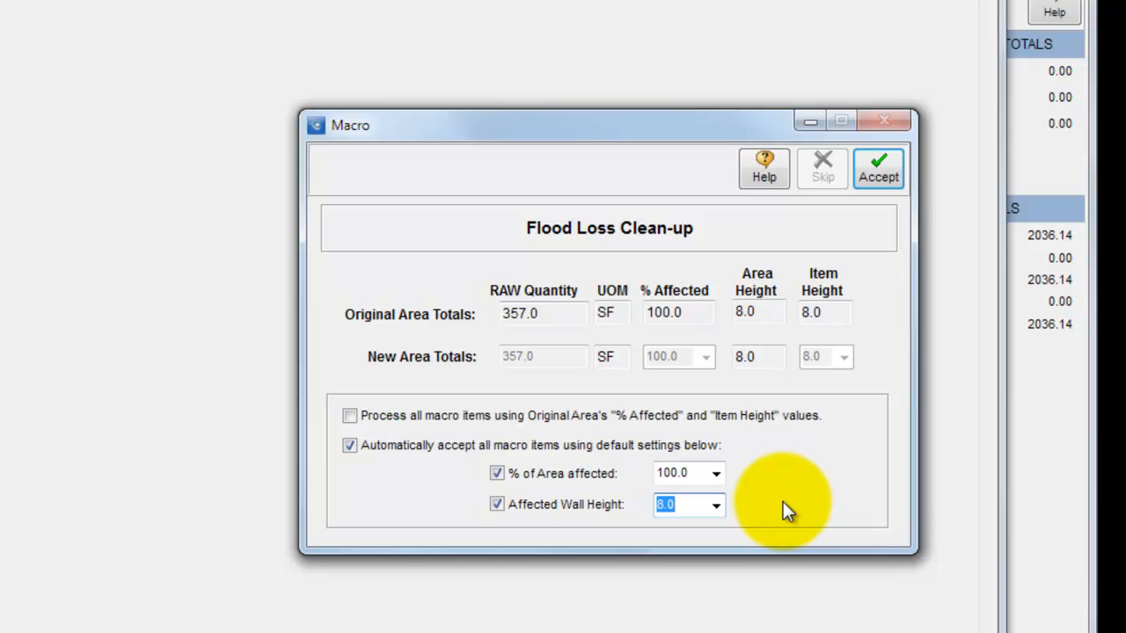
Process all macro items using the original area's "% Affected" and "Item Height" values and accept them.
left_click(350, 415)
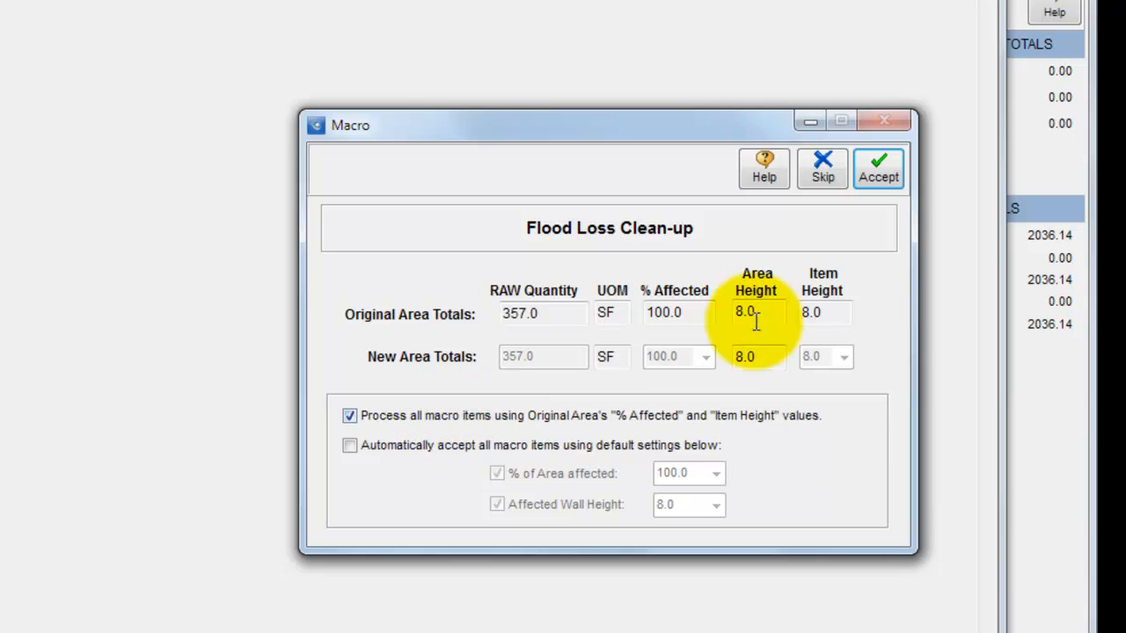
left_click(879, 171)
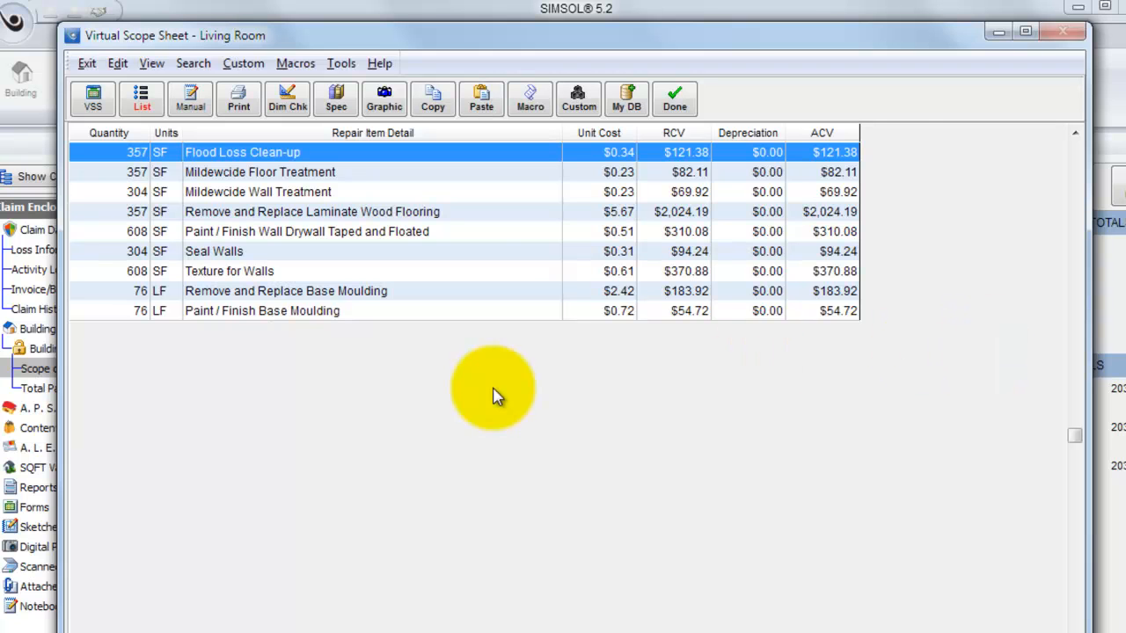
Open the Paint / Finish Wall Drywall Taped and Floated line item in the Living Room list.
double_click(431, 236)
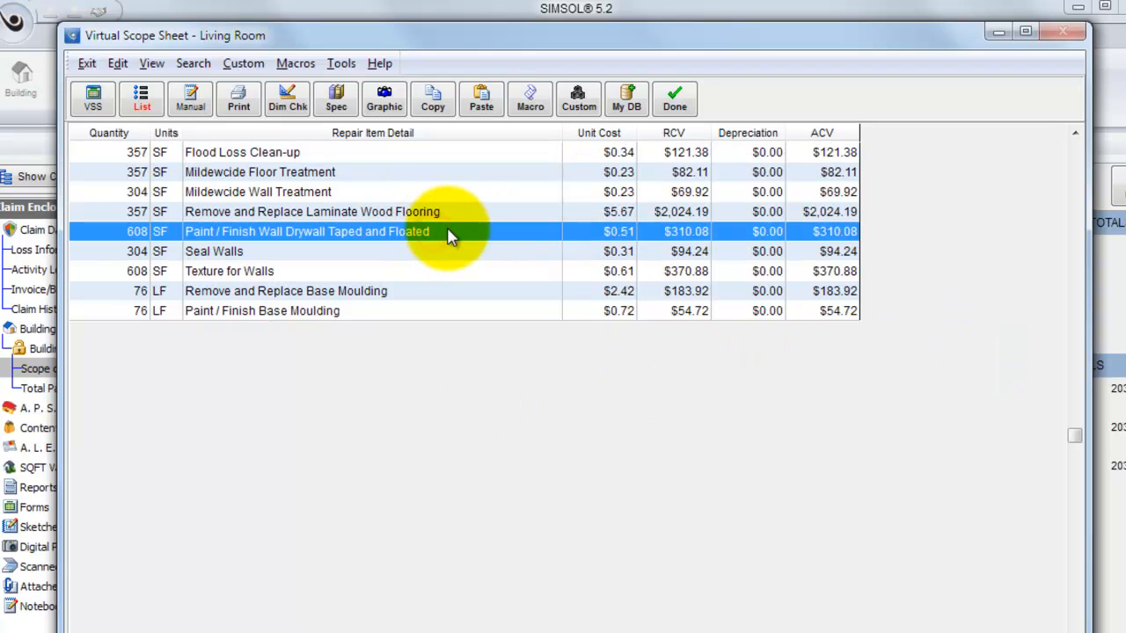